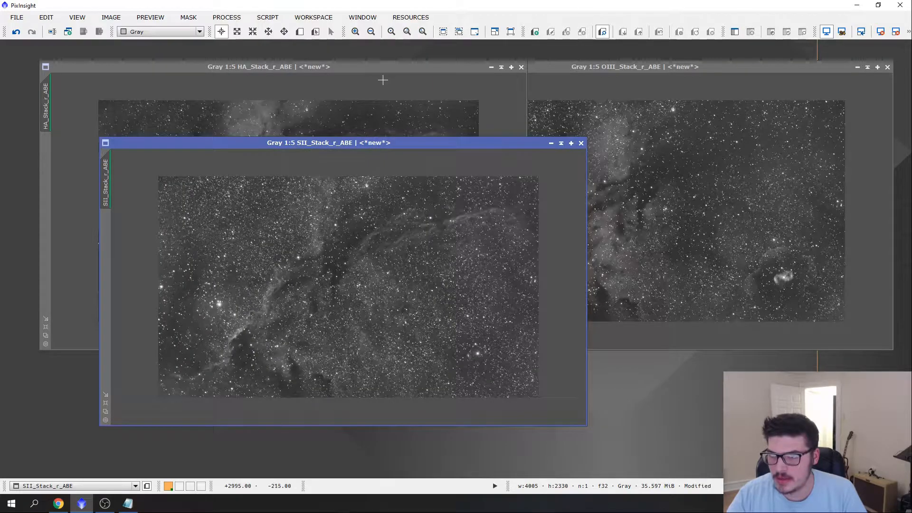
# Bring the HA_Stack_r_ABE image to the front and arrange the HA and OIII image windows side by side
pyautogui.click(385, 76)
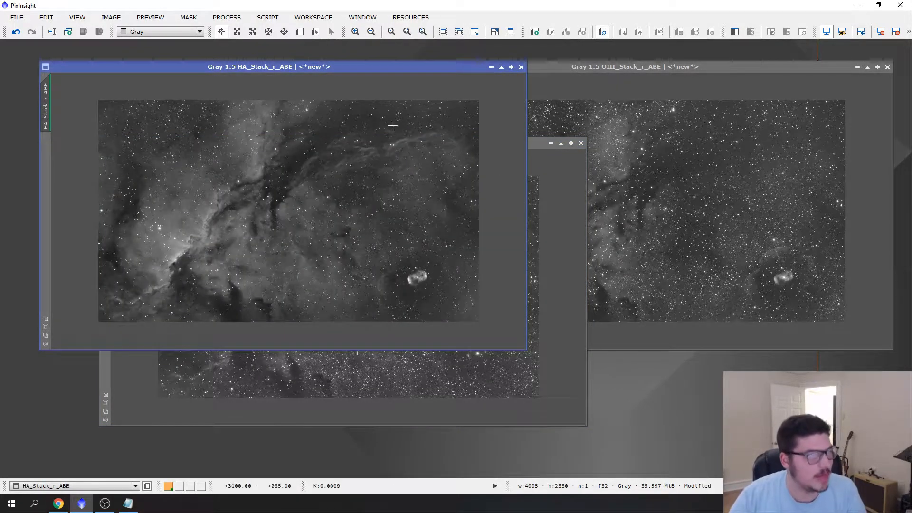
pyautogui.moveTo(338, 66); pyautogui.dragTo(319, 55)
pyautogui.moveTo(626, 68); pyautogui.dragTo(514, 65)
# Compare the OIII_Stack_r_ABE image with its screen stretch switched on and off
pyautogui.press('F12')
pyautogui.press('F12')
pyautogui.press('F12')
pyautogui.press('F12')
pyautogui.press('F12')
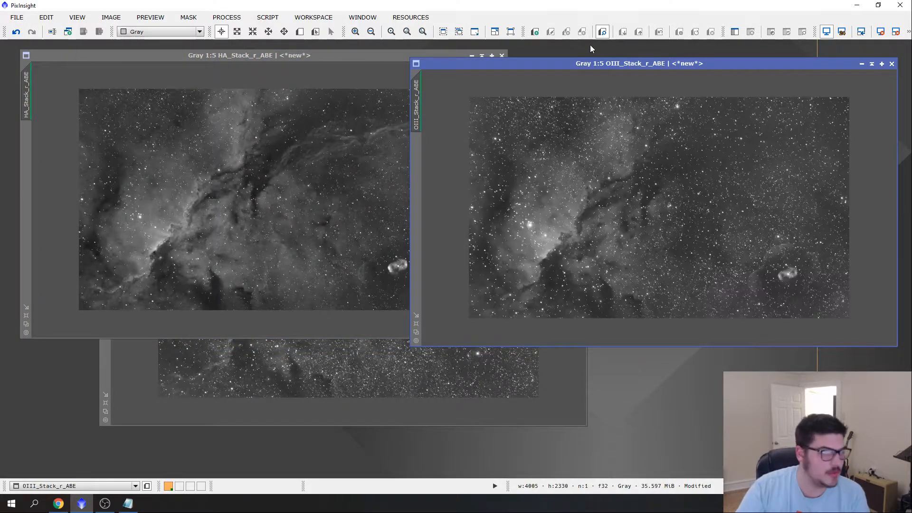
pyautogui.press('F12')
pyautogui.press('F12')
pyautogui.press('F12')
pyautogui.press('F12')
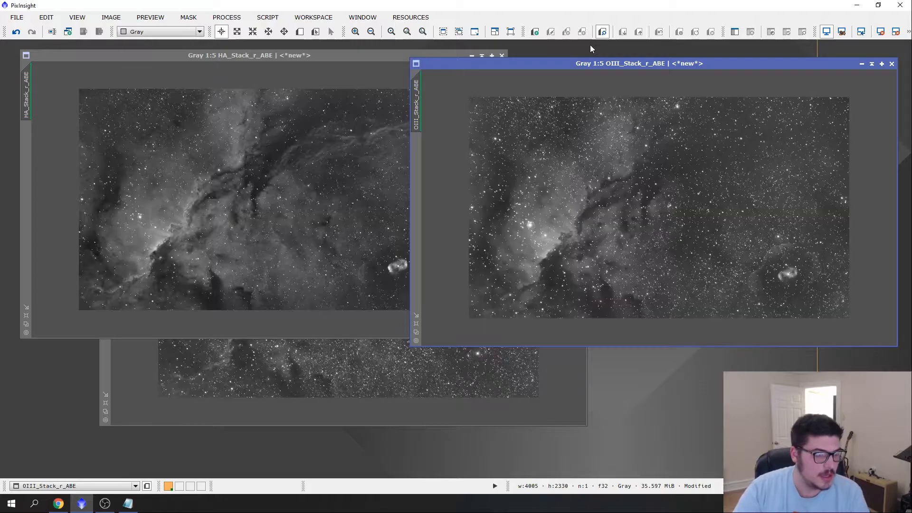
pyautogui.press('F12')
pyautogui.press('F12')
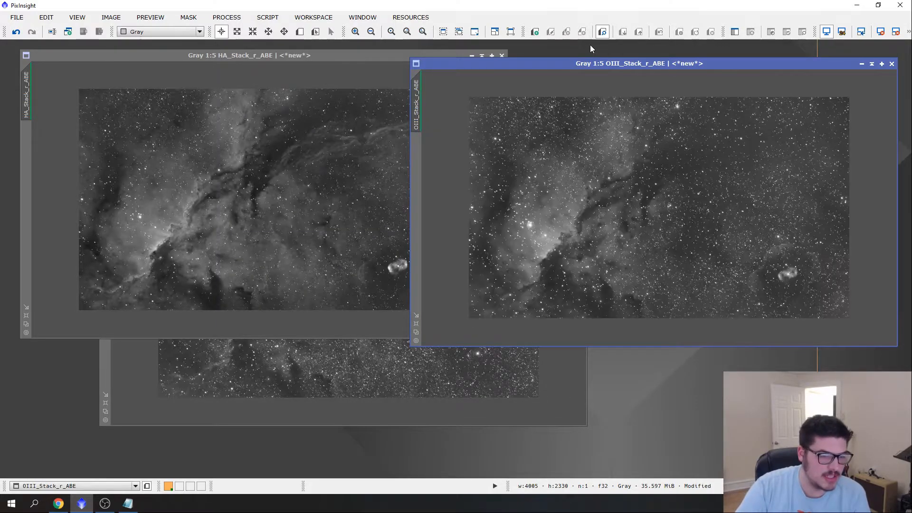
# Check the workflow notes and mix the SII, HA and OIII stacks with the SHO-AIP script, enabling Background Auto Equalise and Auto STF
pyautogui.click(128, 503)
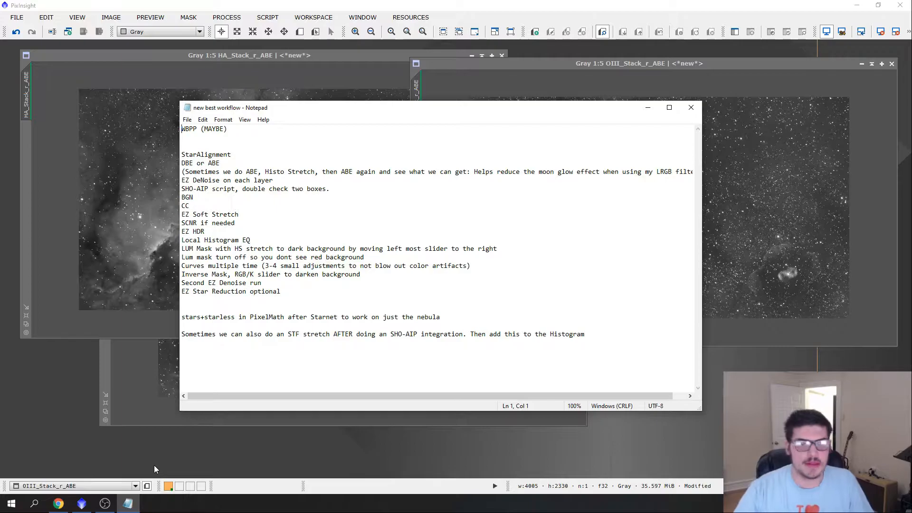
pyautogui.click(648, 107)
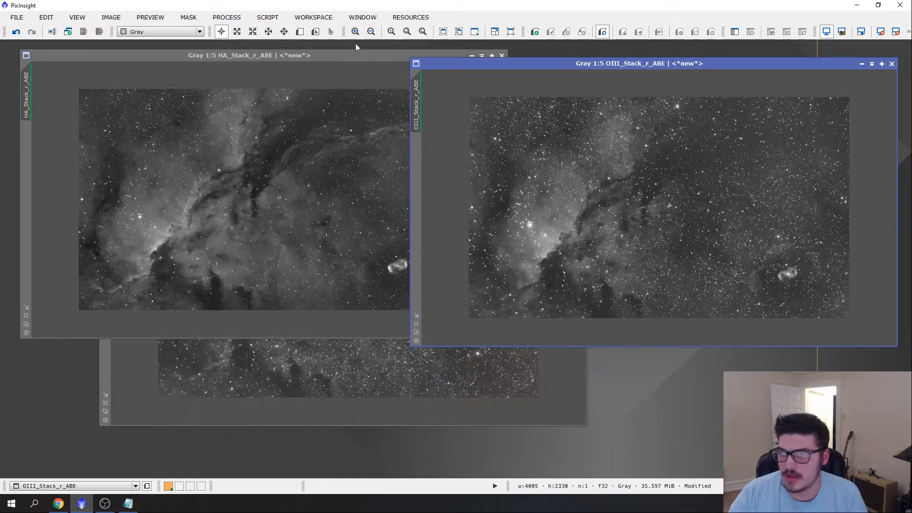
pyautogui.click(273, 19)
pyautogui.moveTo(367, 130)
pyautogui.click(407, 131)
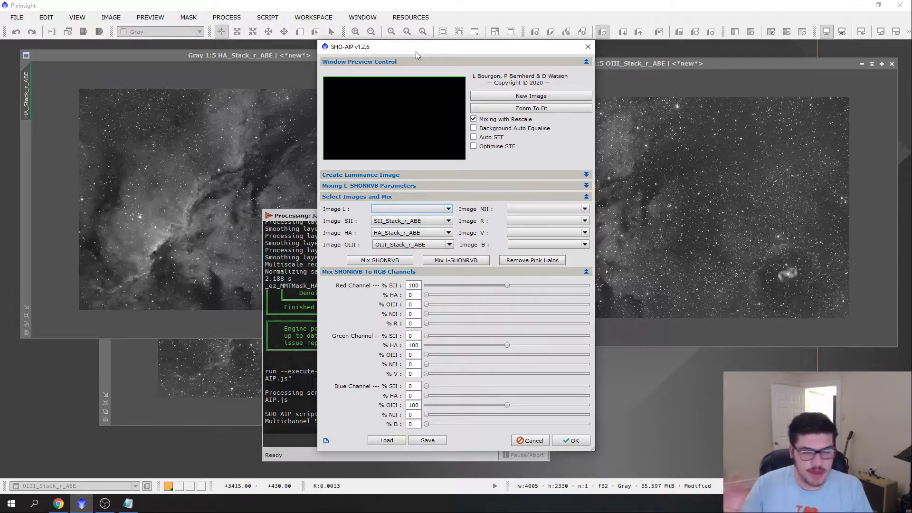
pyautogui.click(520, 133)
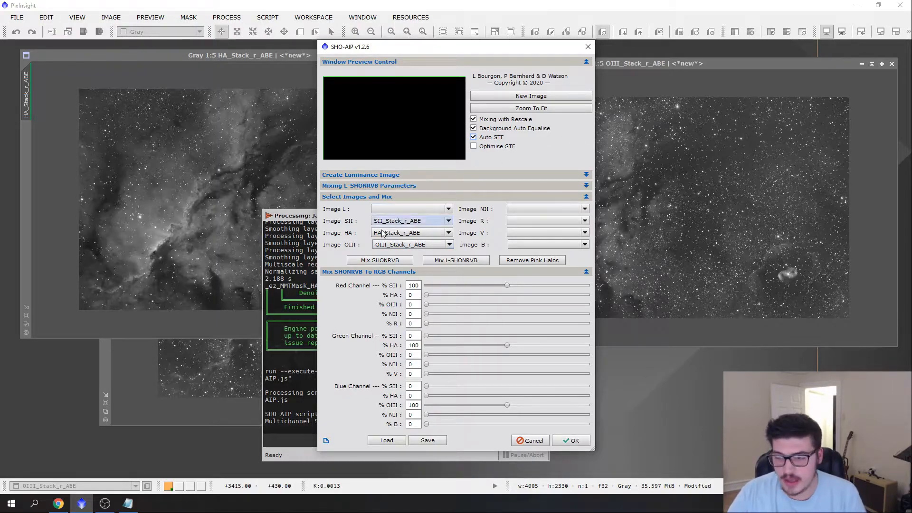
pyautogui.click(369, 261)
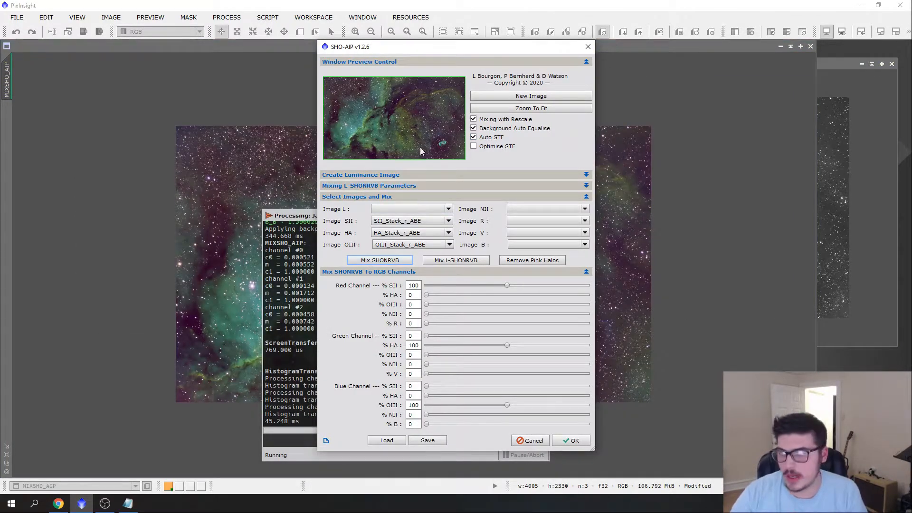
# Remove the pink halos from the mixed SHO image with the script and exit SHO-AIP
pyautogui.moveTo(445, 49); pyautogui.dragTo(783, 63)
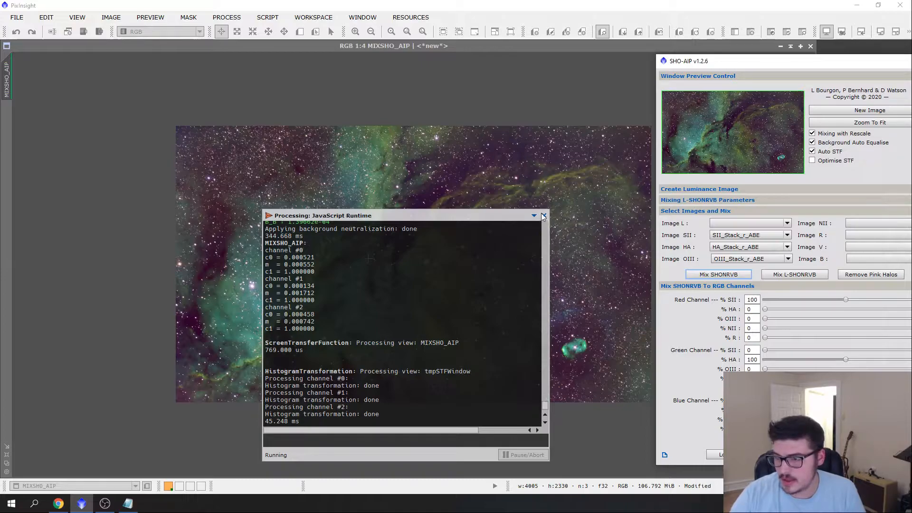
pyautogui.moveTo(689, 61); pyautogui.dragTo(599, 52)
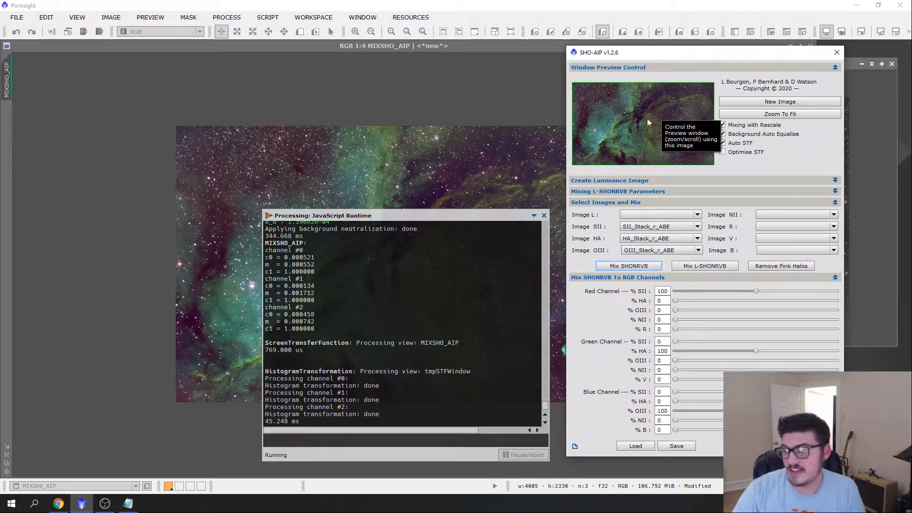
pyautogui.click(783, 267)
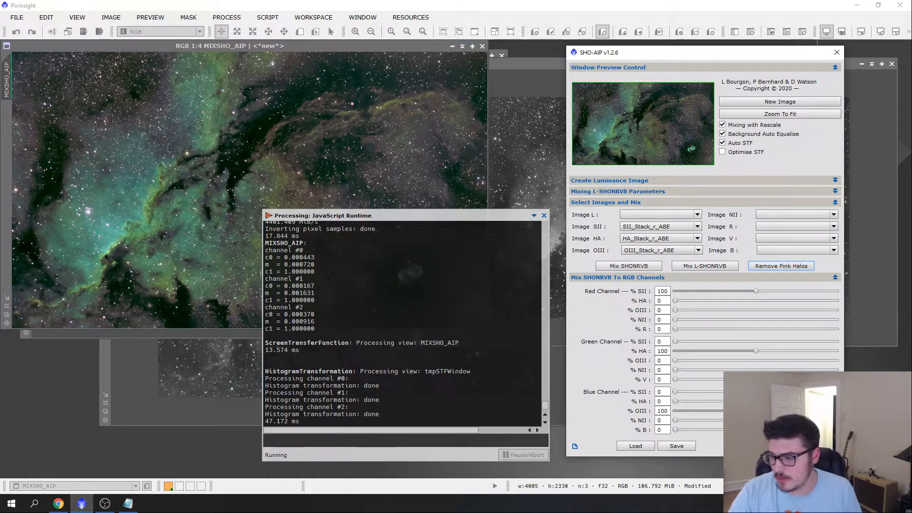
pyautogui.click(544, 215)
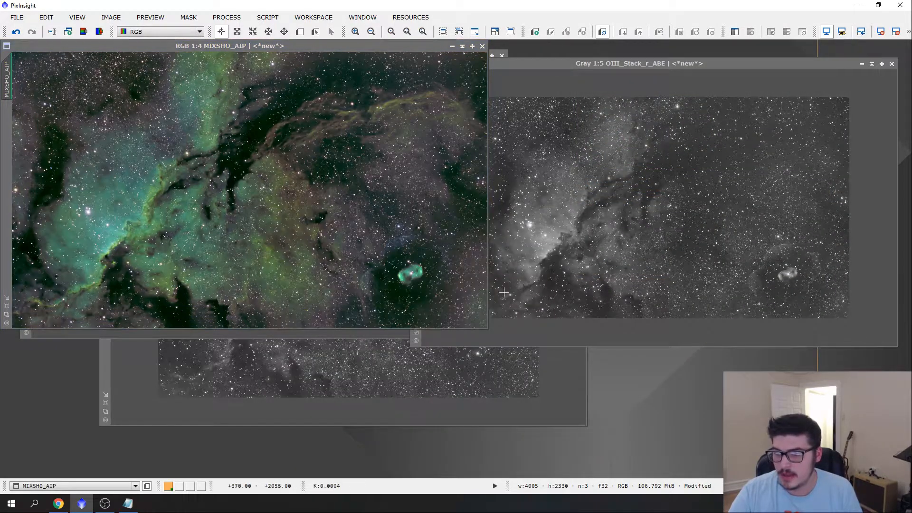
# Enlarge the MIXSHO_AIP image window and inspect its stars and nebula detail up close
pyautogui.moveTo(488, 329); pyautogui.dragTo(897, 448)
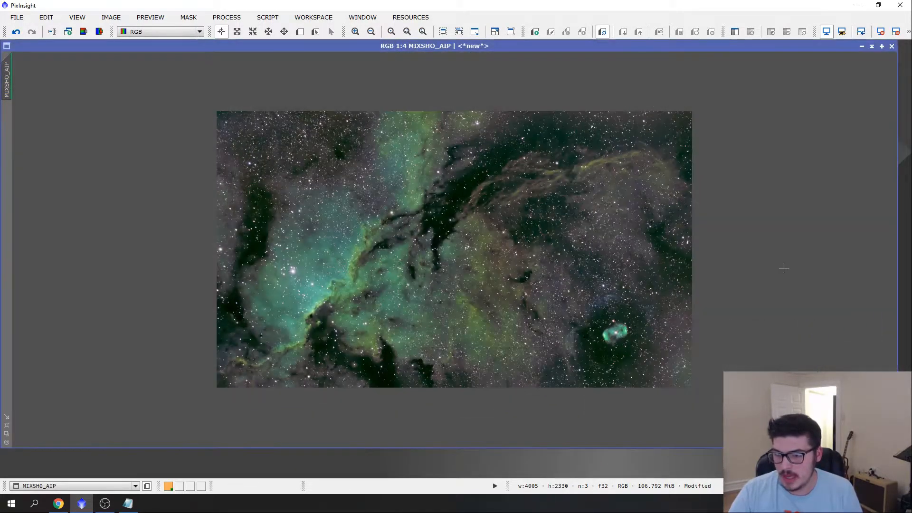
pyautogui.scroll(1, 528, 341)
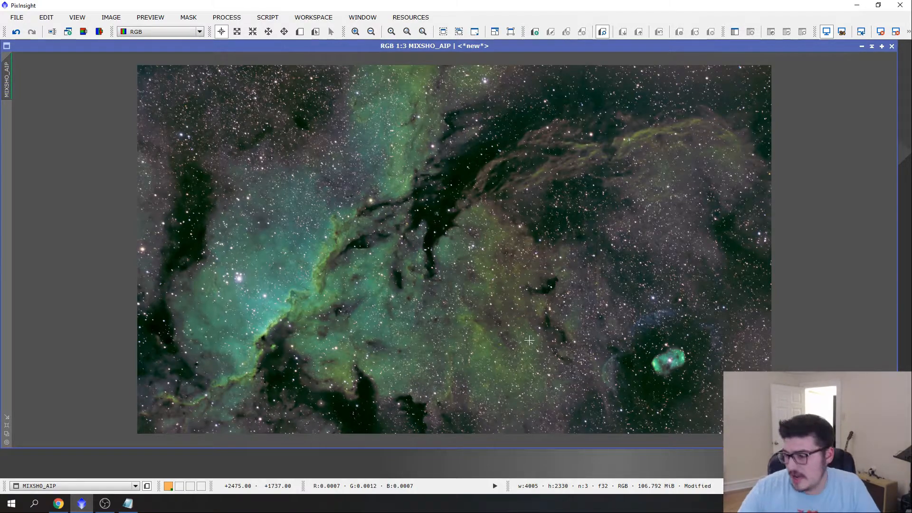
pyautogui.click(901, 504)
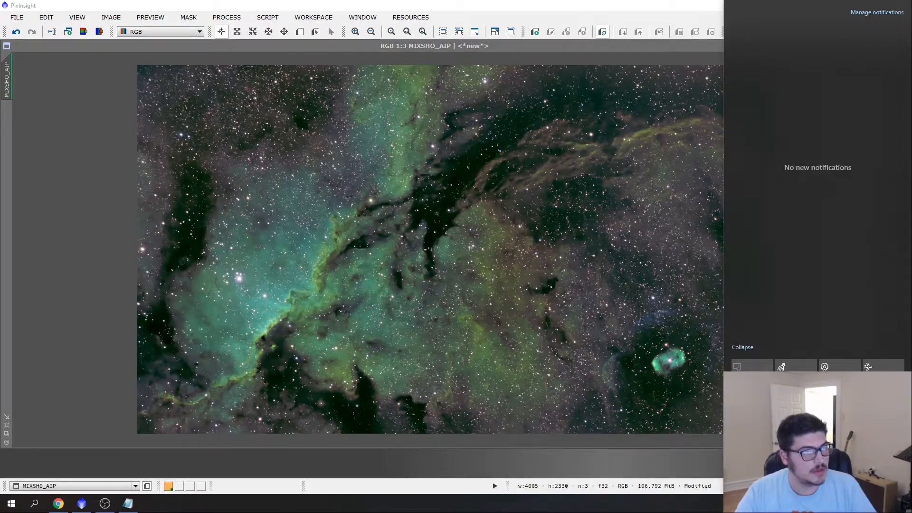
pyautogui.click(656, 465)
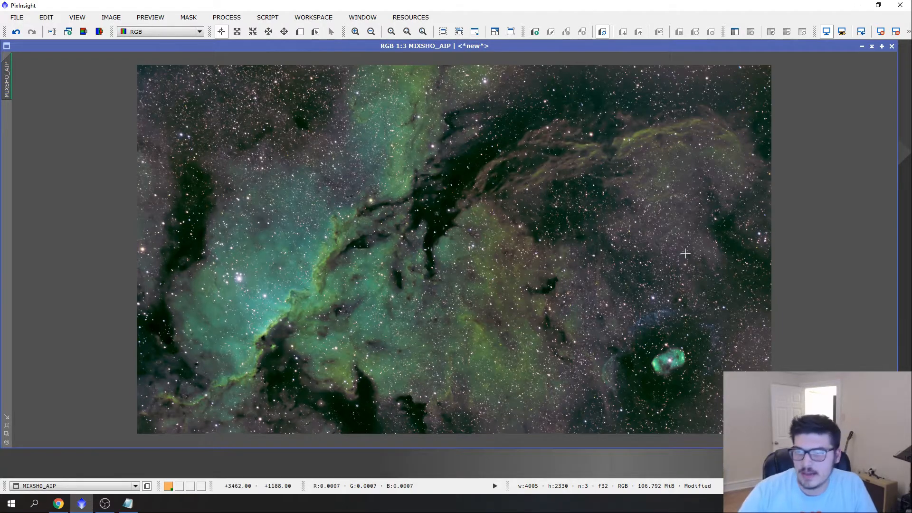
pyautogui.scroll(4, 697, 256)
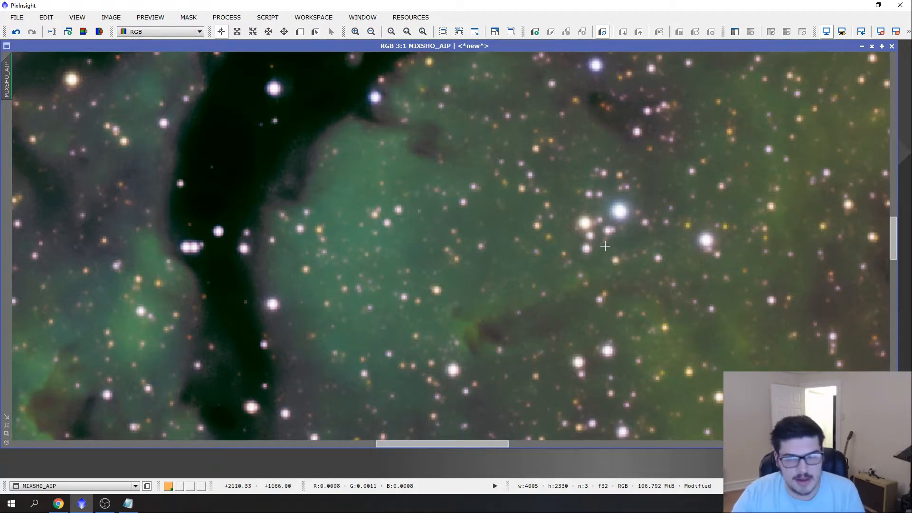
pyautogui.scroll(-5, 597, 247)
pyautogui.scroll(1, 597, 248)
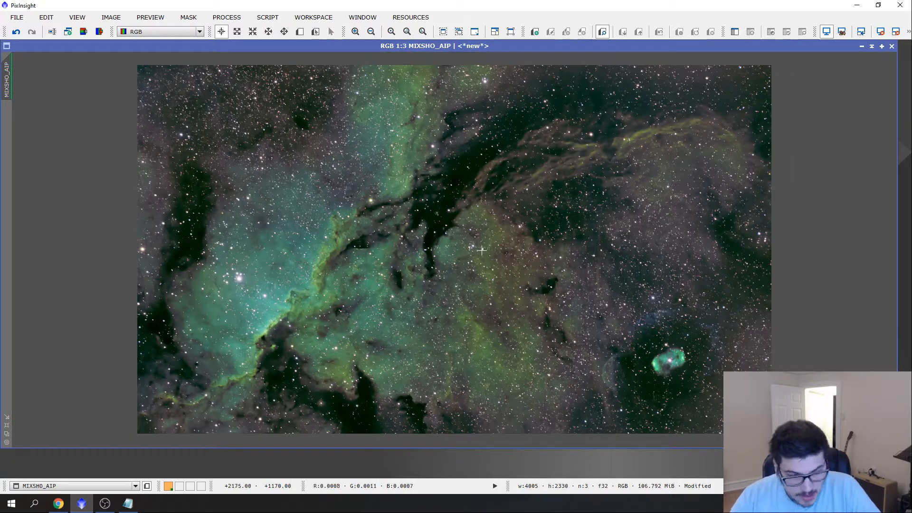
# Review the workflow notes for the next processing operation and compare the MIXSHO_AIP image with and without its screen stretch
pyautogui.click(131, 508)
pyautogui.moveTo(346, 112); pyautogui.dragTo(613, 108)
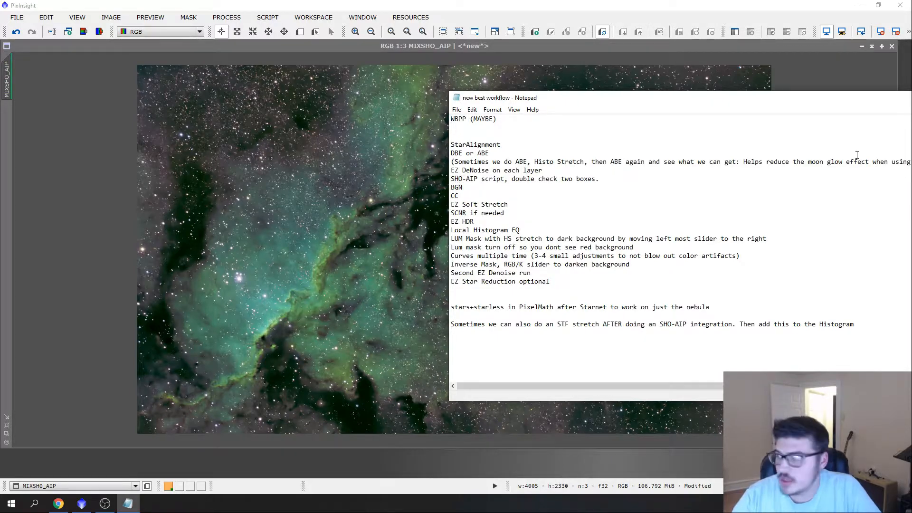
pyautogui.moveTo(813, 99); pyautogui.dragTo(678, 110)
pyautogui.click(737, 108)
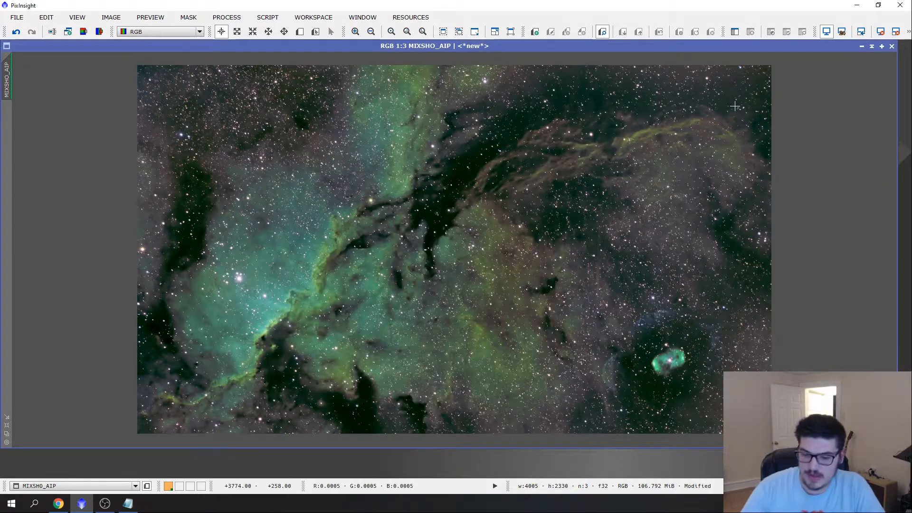
pyautogui.press('F12')
pyautogui.press('F12')
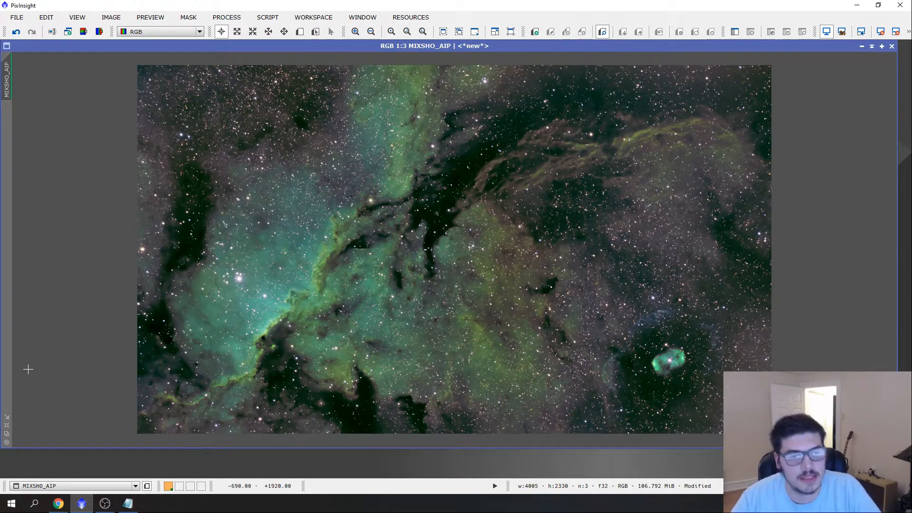
pyautogui.click(136, 508)
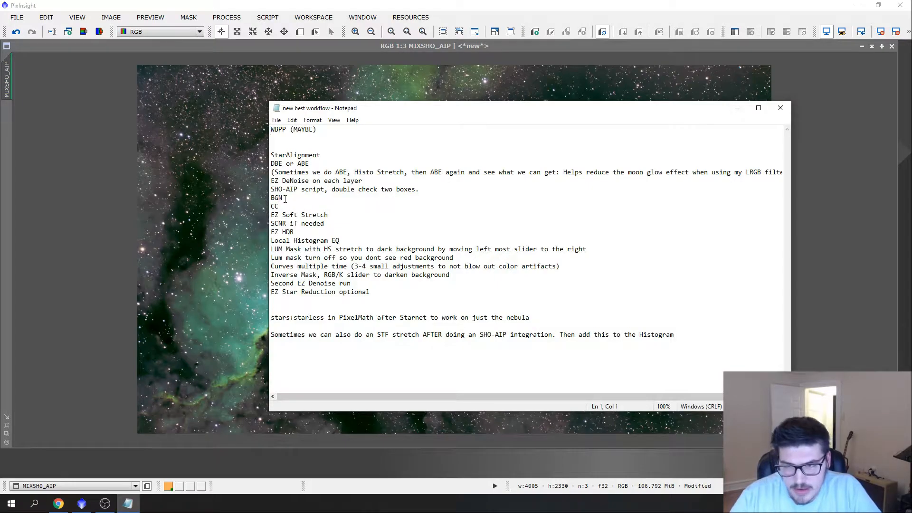
pyautogui.click(738, 109)
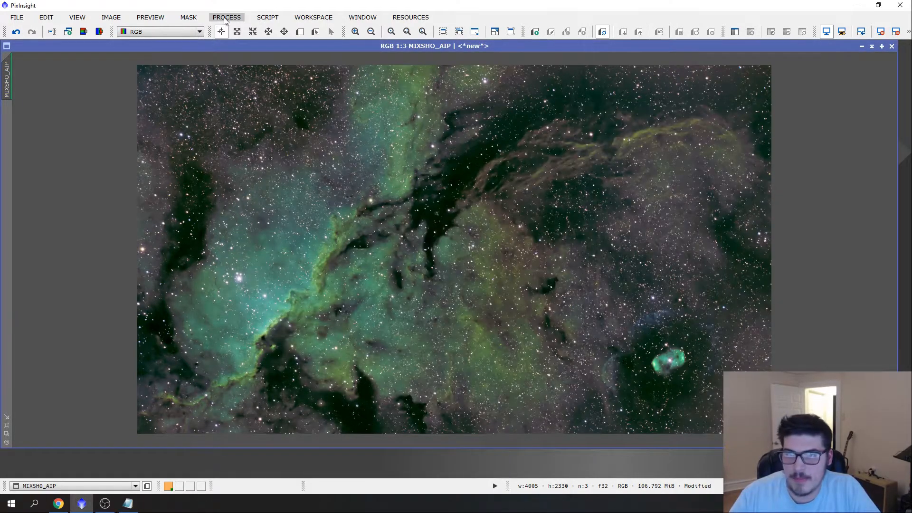
# Set up the BackgroundNeutralization process with MIXSHO_AIP as the reference image
pyautogui.click(238, 18)
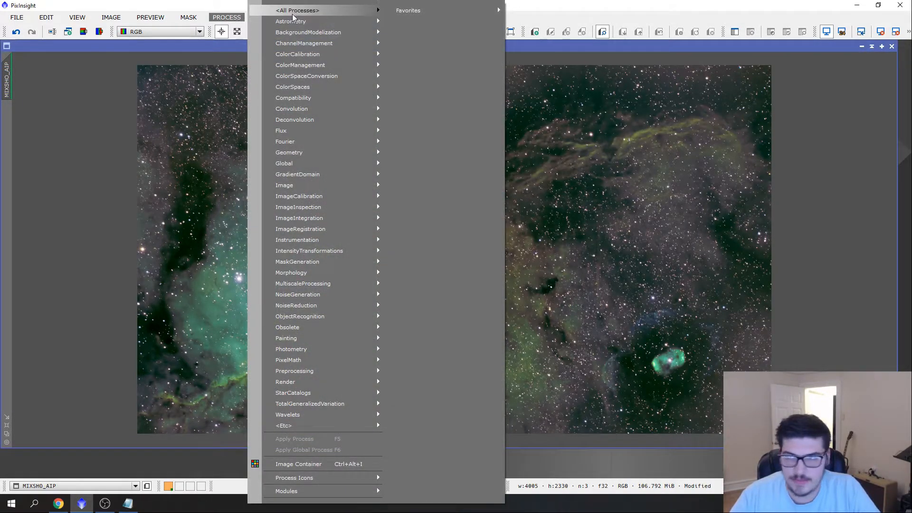
pyautogui.moveTo(299, 10)
pyautogui.click(421, 159)
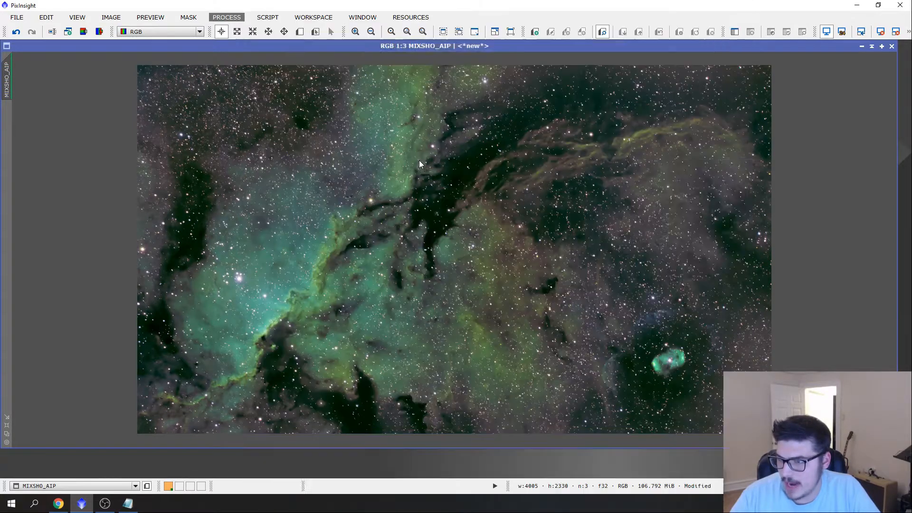
pyautogui.moveTo(749, 163); pyautogui.dragTo(702, 164)
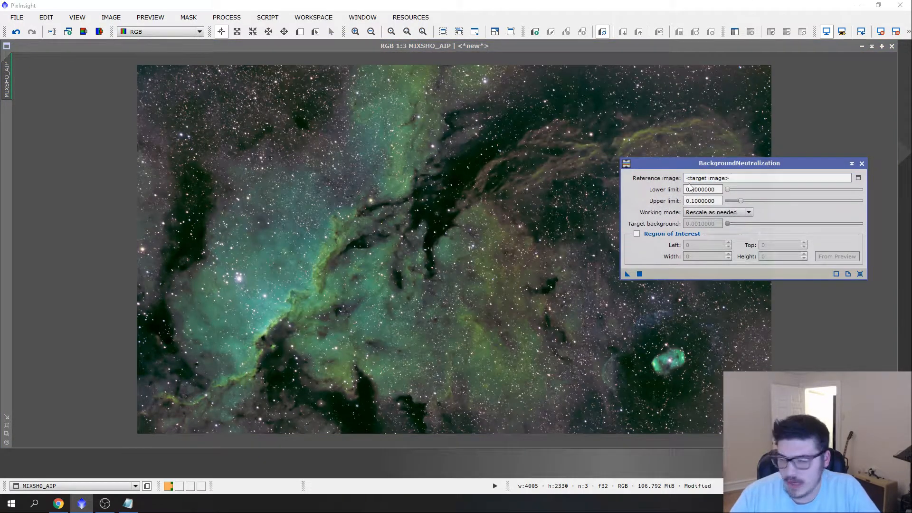
pyautogui.click(857, 178)
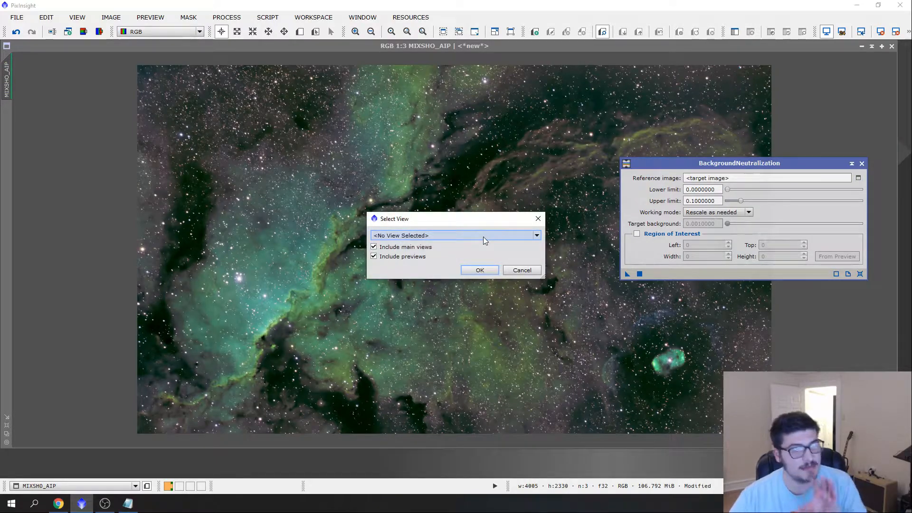
pyautogui.click(483, 237)
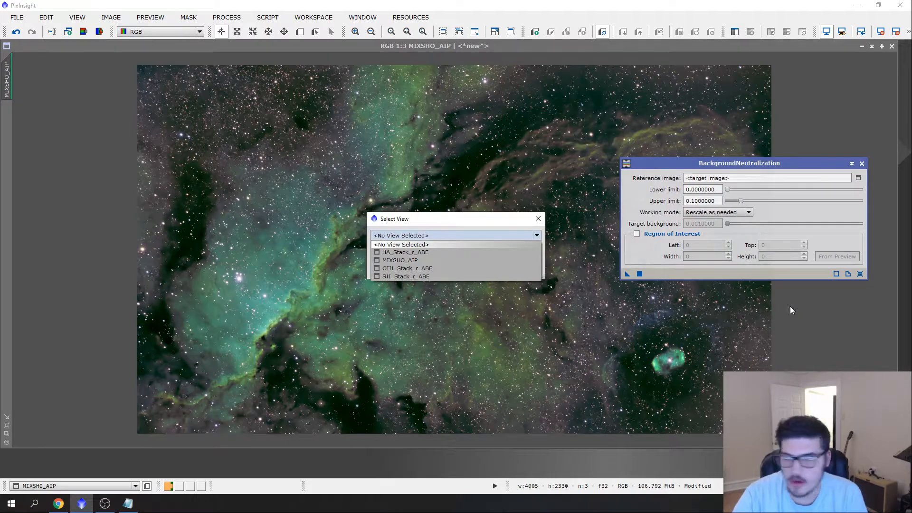
pyautogui.click(430, 260)
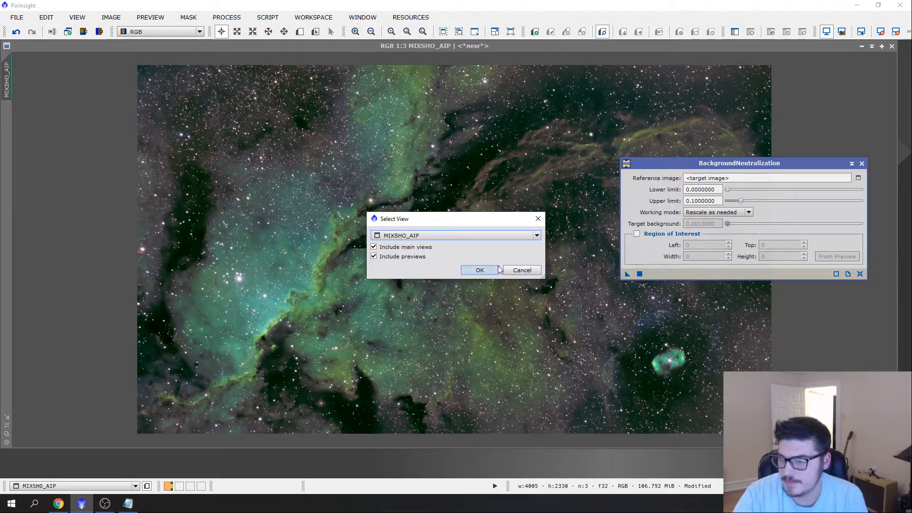
pyautogui.click(488, 274)
# Apply the background neutralization to the MIXSHO_AIP image and clear the console and process window away from it
pyautogui.moveTo(627, 274); pyautogui.dragTo(470, 293)
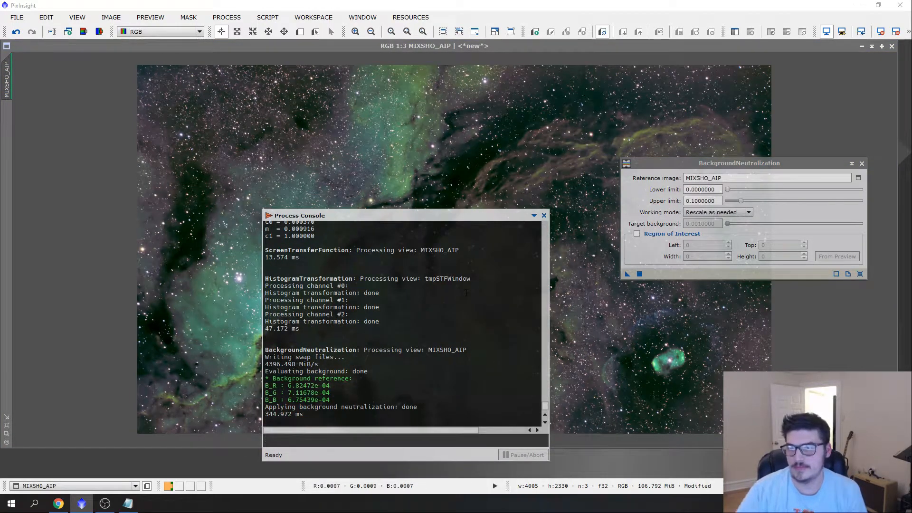
pyautogui.click(543, 215)
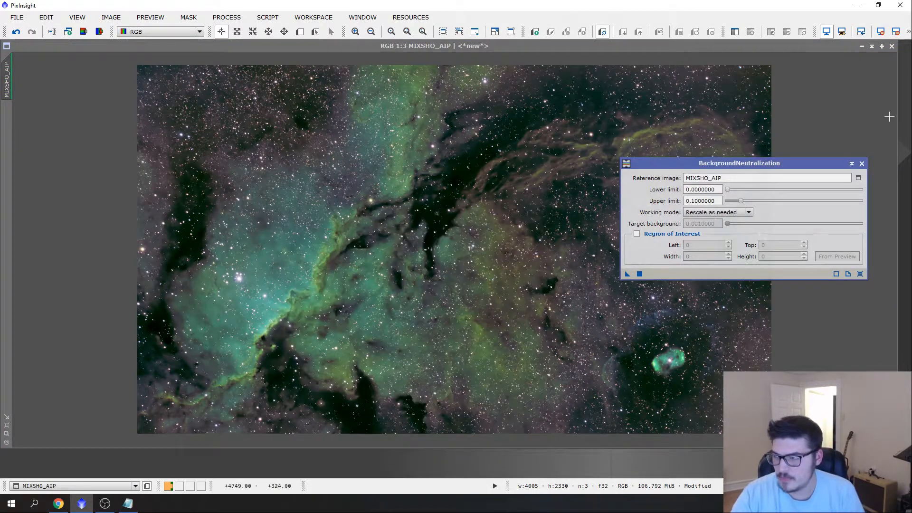
pyautogui.moveTo(804, 170); pyautogui.dragTo(907, 148)
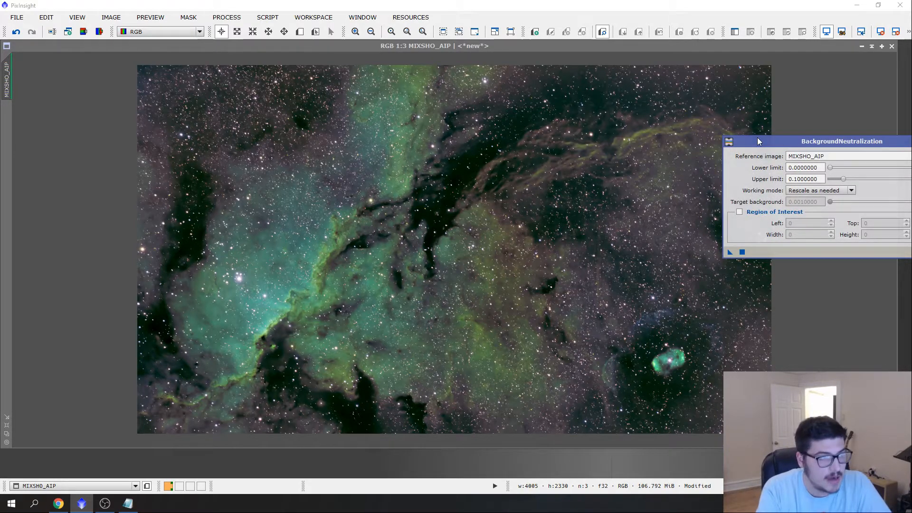
# Repeatedly undo and redo the background neutralization to compare the MIXSHO_AIP image before and after it
pyautogui.hotkey('ctrl', 'z')
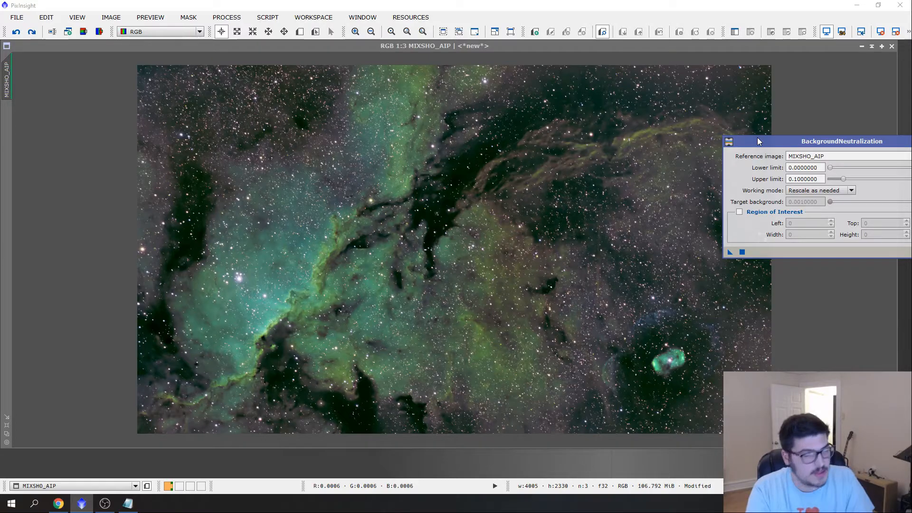
pyautogui.hotkey('ctrl', 'y')
pyautogui.hotkey('ctrl', 'y')
pyautogui.hotkey('ctrl', 'z')
pyautogui.hotkey('ctrl', 'y')
pyautogui.hotkey('ctrl', 'z')
pyautogui.hotkey('ctrl', 'y')
pyautogui.hotkey('ctrl', 'z')
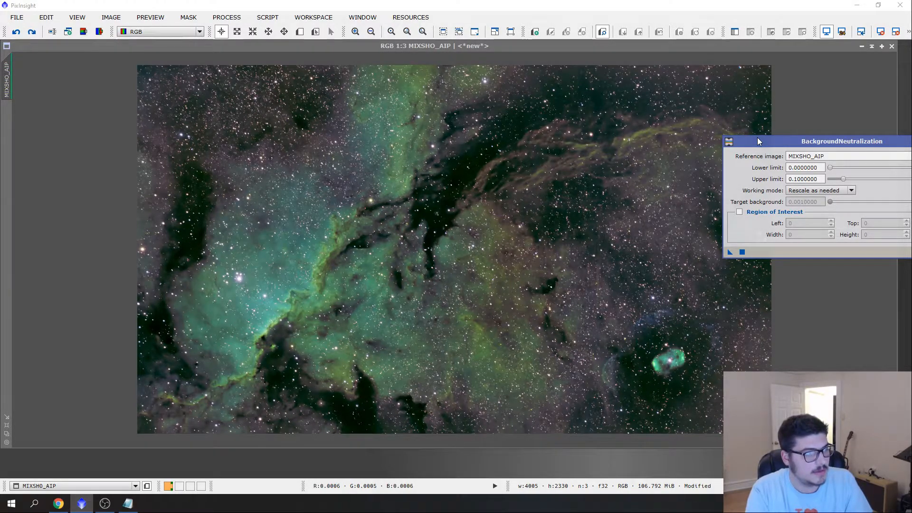
# Close the BackgroundNeutralization process and consult the workflow notes for the operation that follows BGN
pyautogui.moveTo(758, 140); pyautogui.dragTo(522, 158)
pyautogui.click(732, 160)
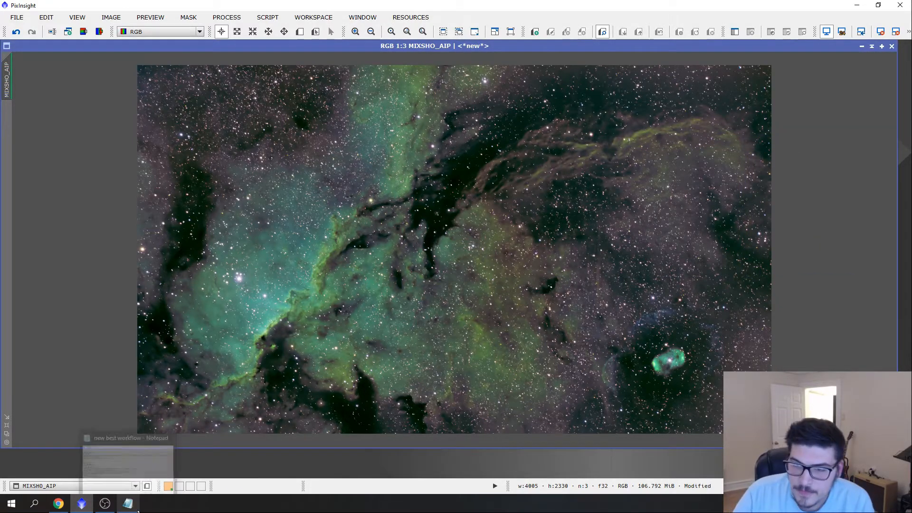
pyautogui.click(178, 458)
pyautogui.click(279, 206)
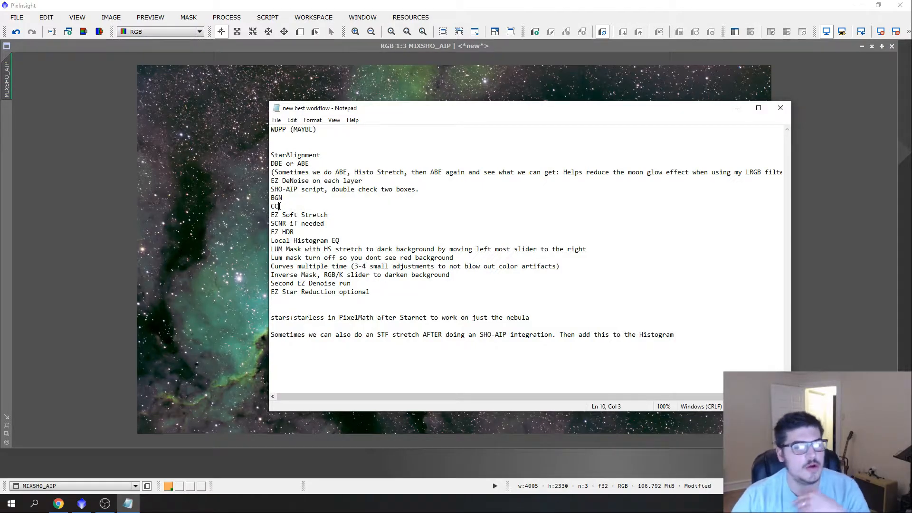
pyautogui.click(737, 108)
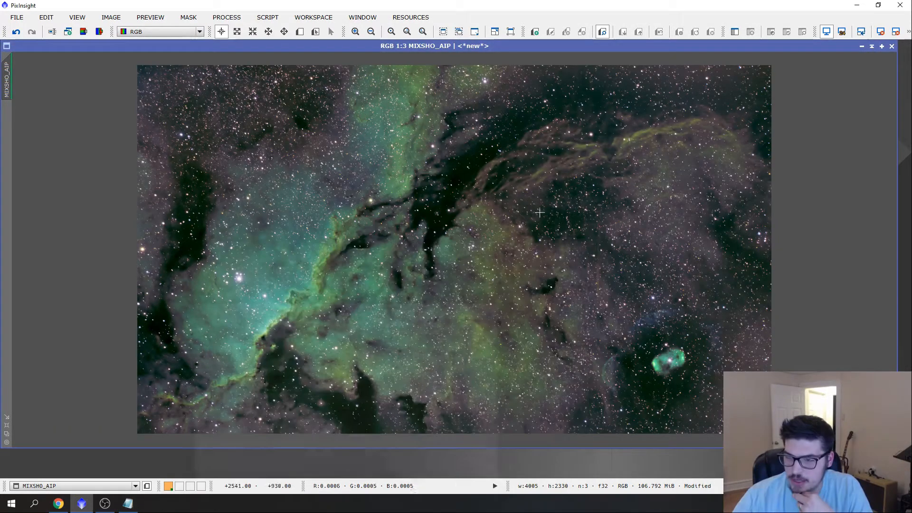
# Examine the star colours and nebula detail in the MIXSHO_AIP image up close and recheck the workflow notes
pyautogui.scroll(4, 493, 231)
pyautogui.scroll(3, 493, 230)
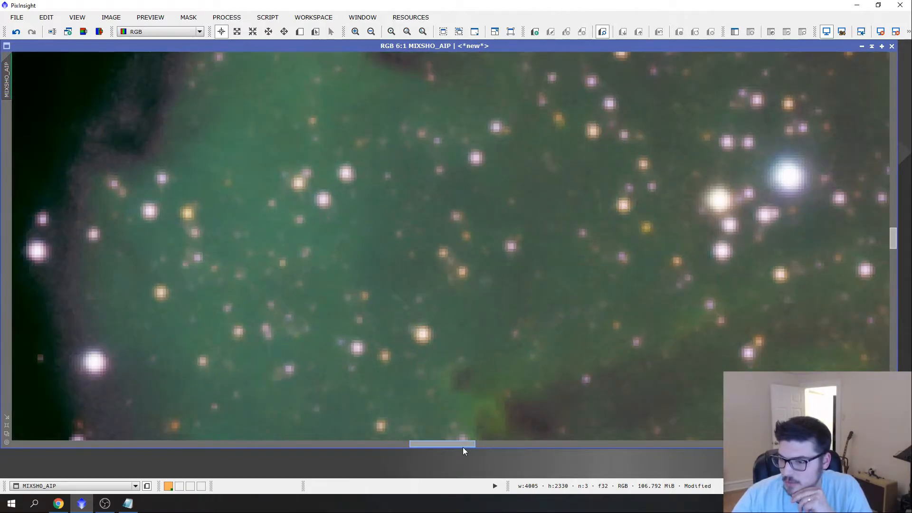
pyautogui.moveTo(464, 447)
pyautogui.mouseDown()
pyautogui.moveTo(487, 443)
pyautogui.moveTo(466, 444)
pyautogui.mouseUp()
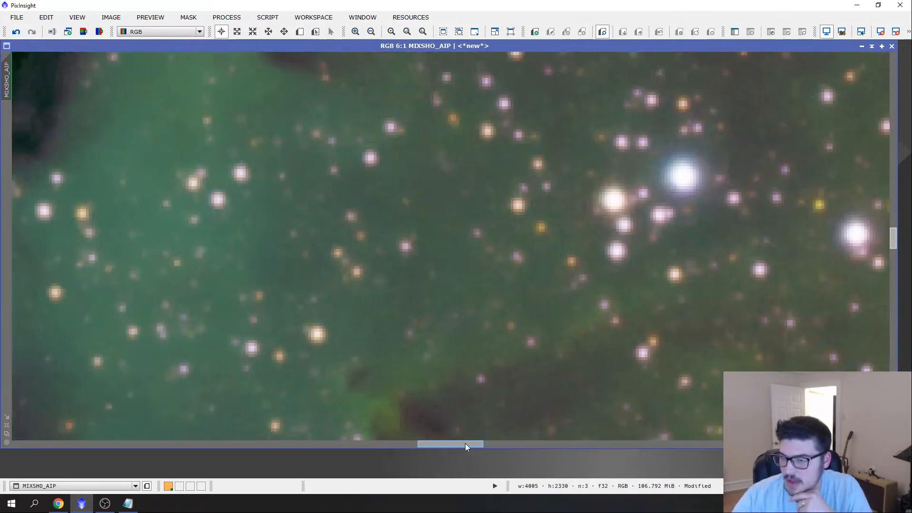
pyautogui.scroll(-8, 342, 342)
pyautogui.scroll(1, 342, 342)
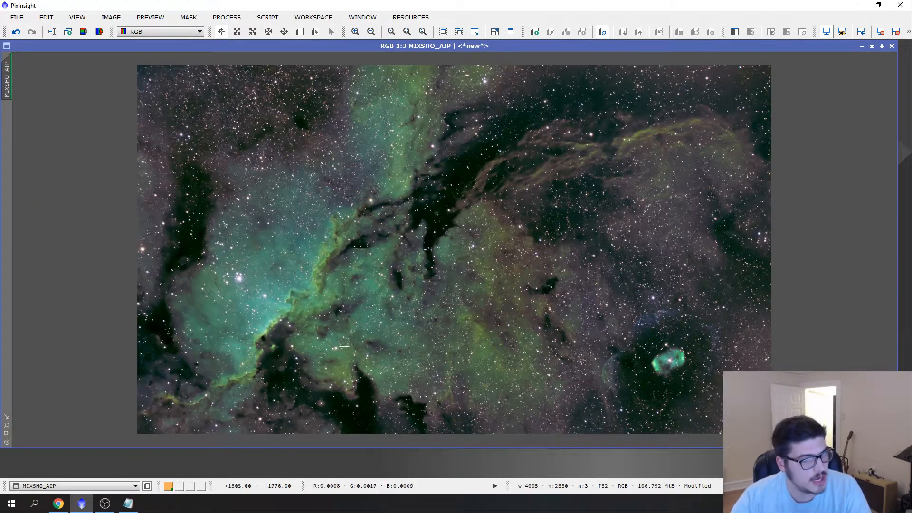
pyautogui.click(136, 507)
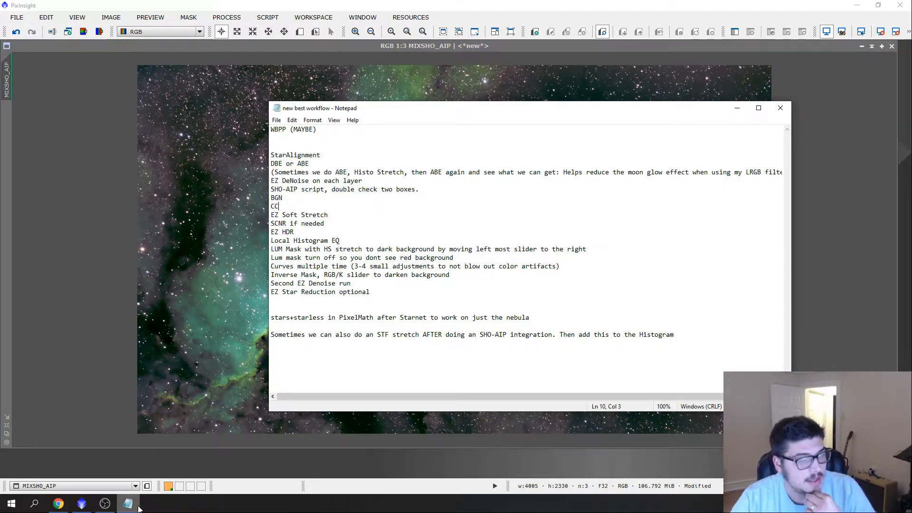
pyautogui.click(136, 505)
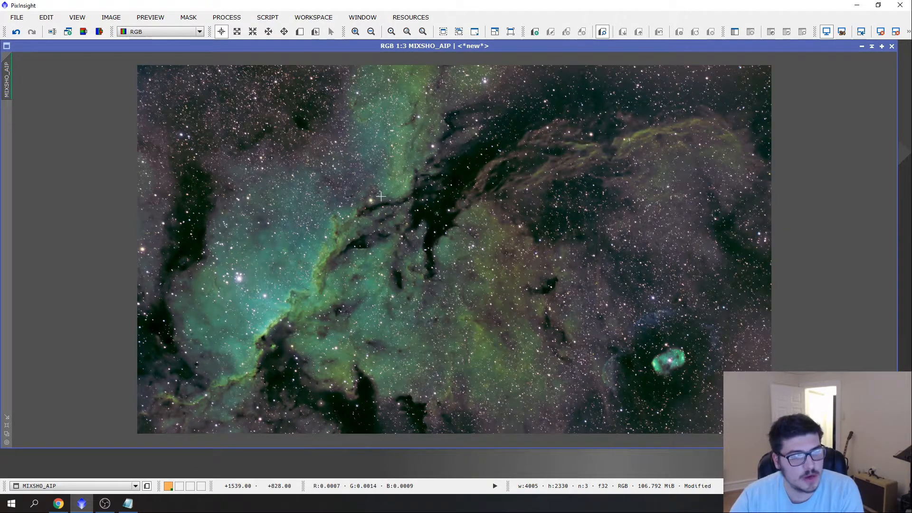
# Remove the screen stretch from the MIXSHO_AIP image and check the workflow notes for the stretching operation
pyautogui.hotkey('ctrl', 'F12')
pyautogui.click(128, 504)
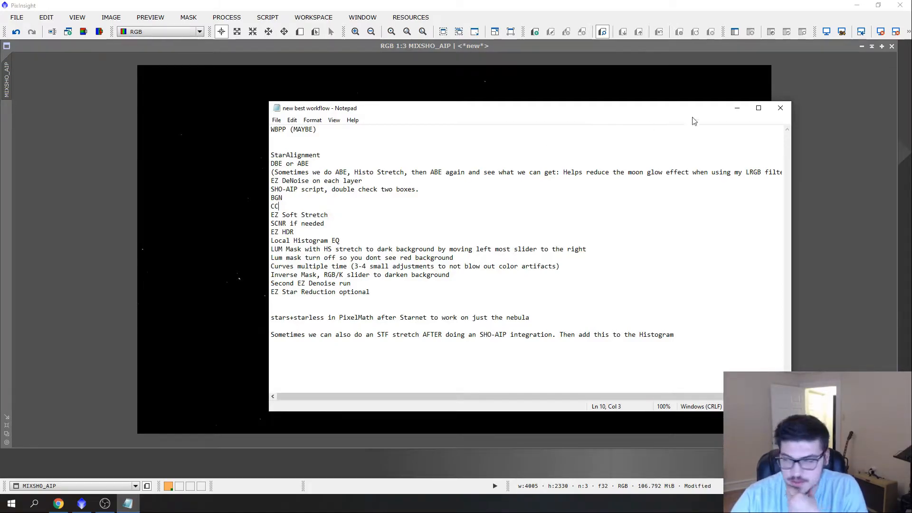
pyautogui.click(737, 108)
# Run the EZ Soft Stretch script on MIXSHO_AIP with target median 0.20, expand low 0.05 and aggressiveness 5.00, and close the console
pyautogui.click(266, 18)
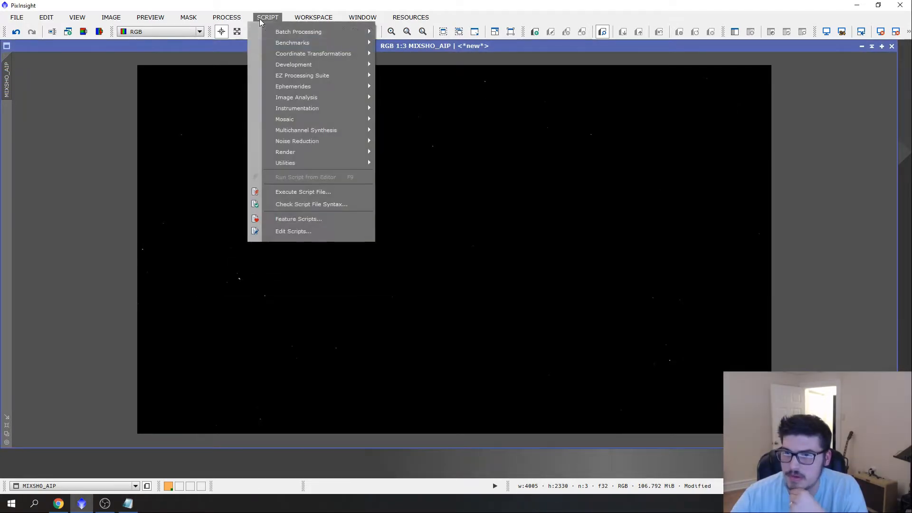
pyautogui.moveTo(304, 76)
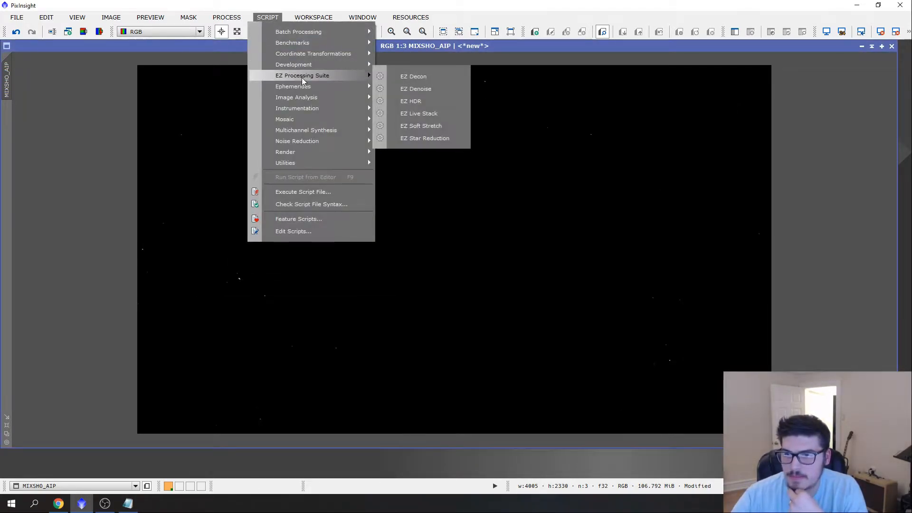
pyautogui.click(422, 128)
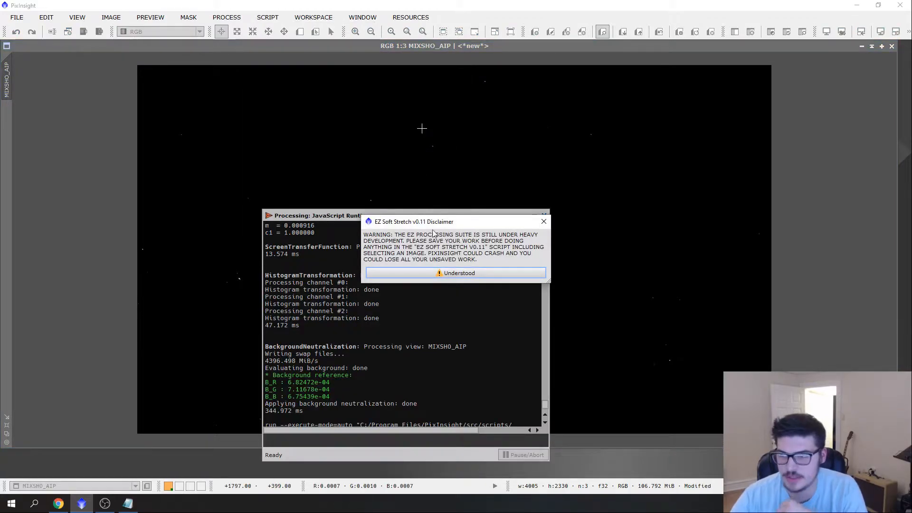
pyautogui.click(411, 272)
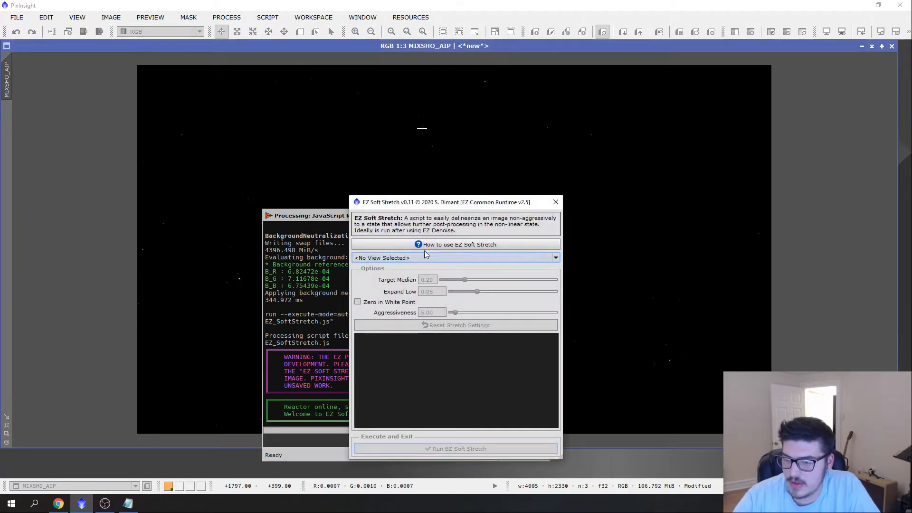
pyautogui.click(328, 184)
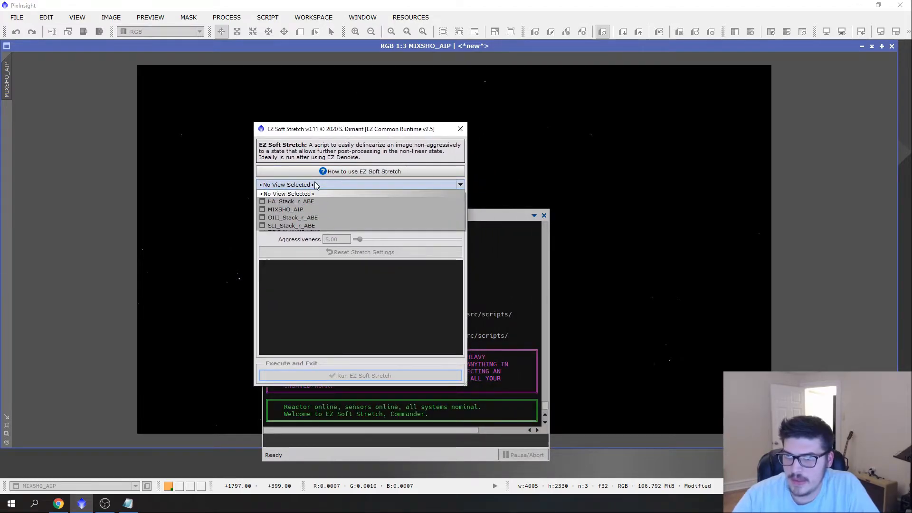
pyautogui.click(317, 210)
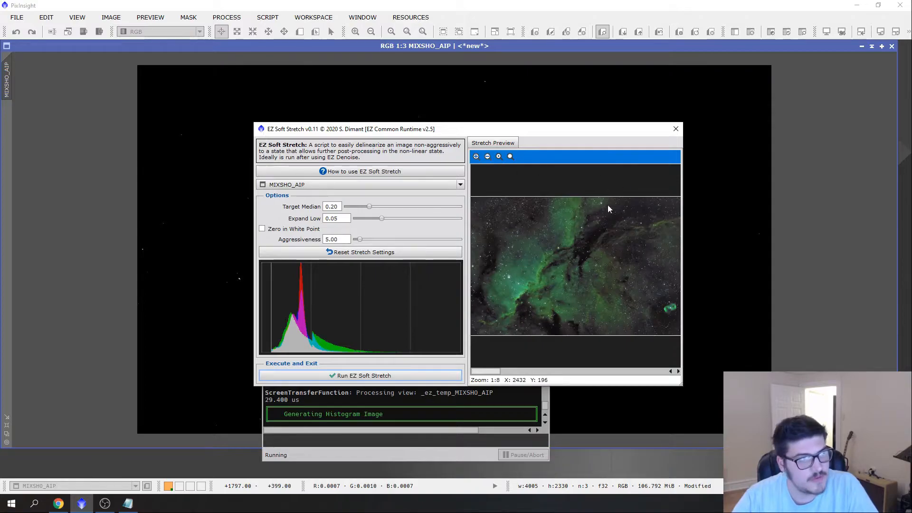
pyautogui.click(310, 376)
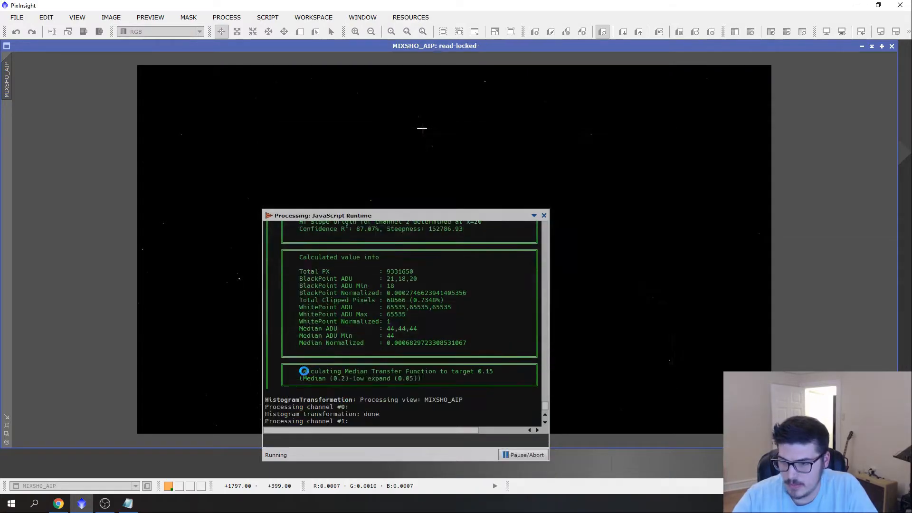
pyautogui.click(544, 215)
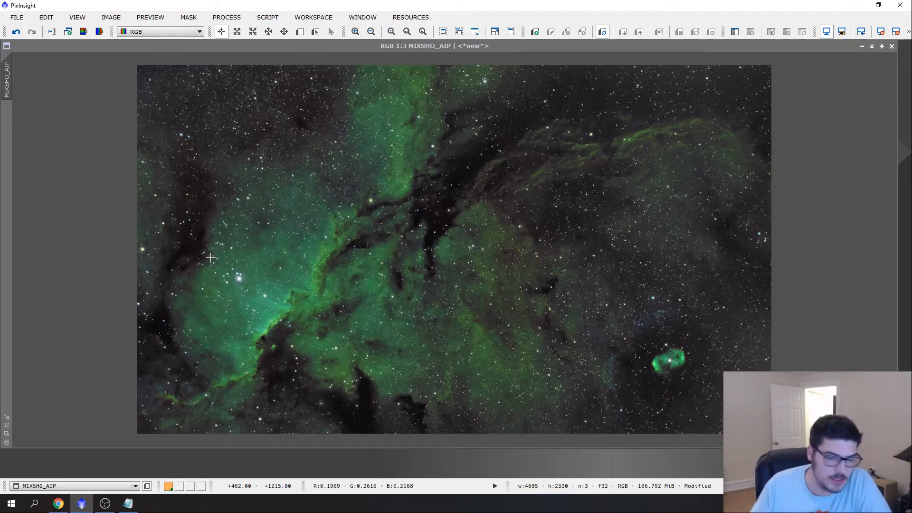
# Inspect the stretched image around the small planetary nebula and review the SCNR entry in the workflow notes
pyautogui.scroll(2, 236, 265)
pyautogui.moveTo(601, 444); pyautogui.dragTo(822, 444)
pyautogui.scroll(-1, 463, 269)
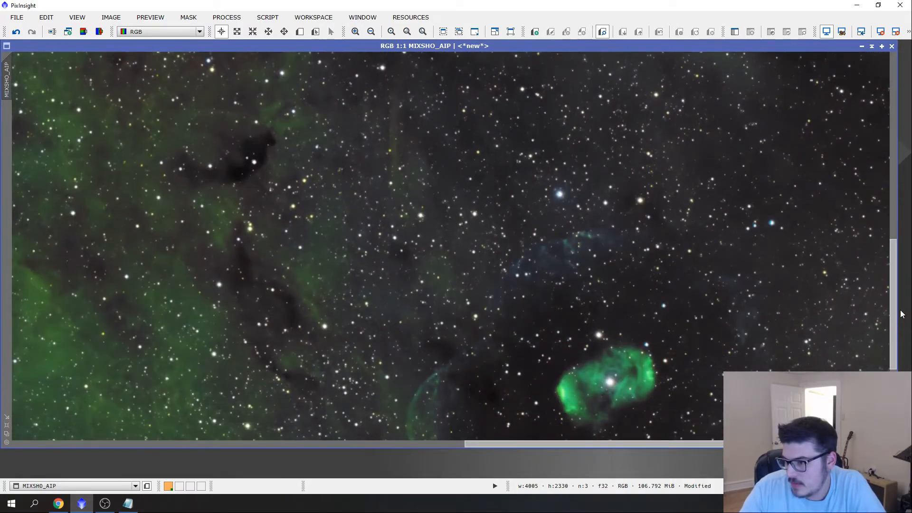
pyautogui.scroll(-1, 464, 270)
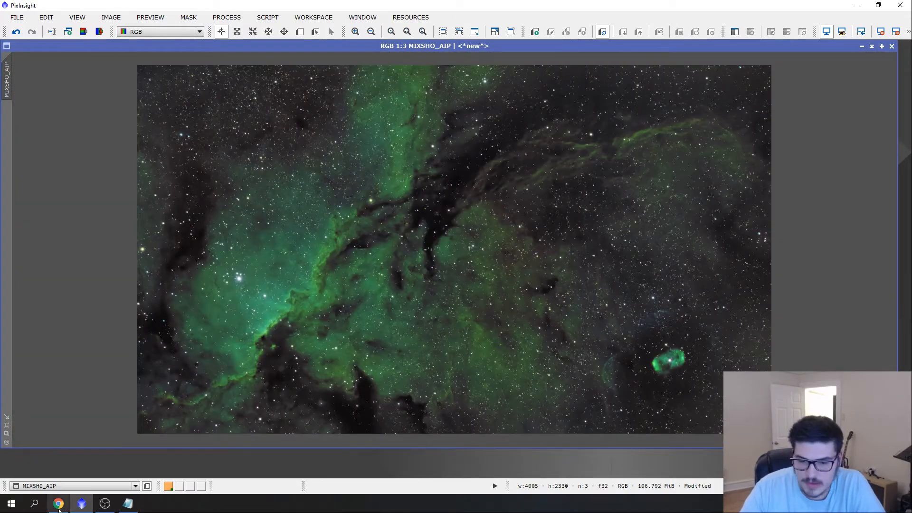
pyautogui.click(128, 503)
pyautogui.moveTo(272, 225); pyautogui.dragTo(313, 225)
pyautogui.click(322, 226)
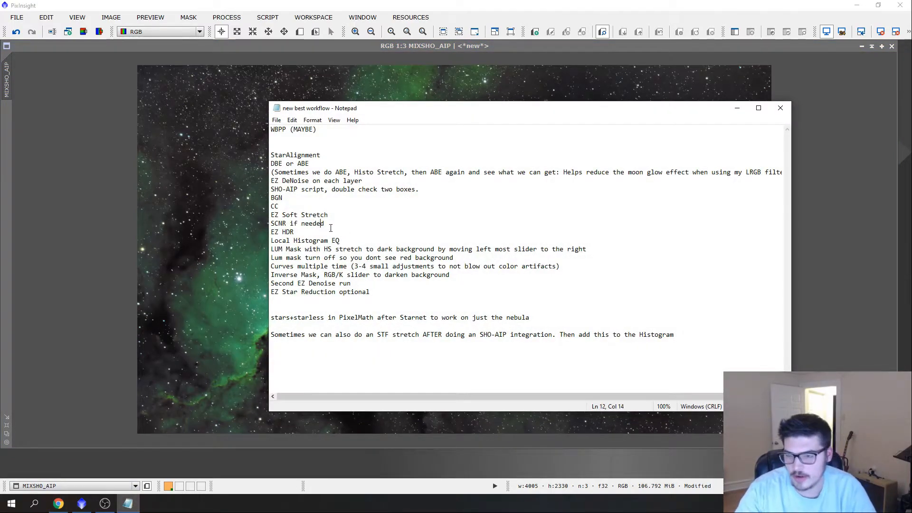
pyautogui.click(736, 108)
# Apply SCNR to MIXSHO_AIP to remove green with Average Neutral protection, amount 1.00 and lightness preserved, and close its windows
pyautogui.click(227, 17)
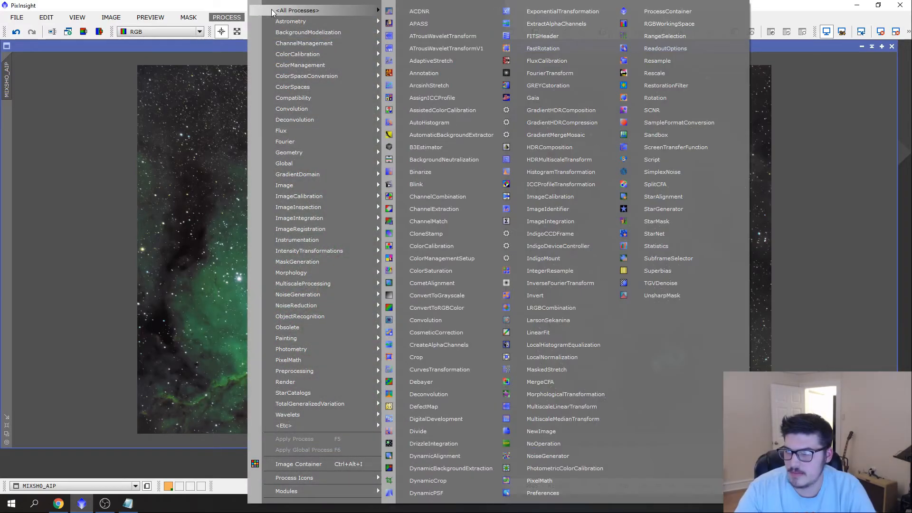
pyautogui.click(667, 112)
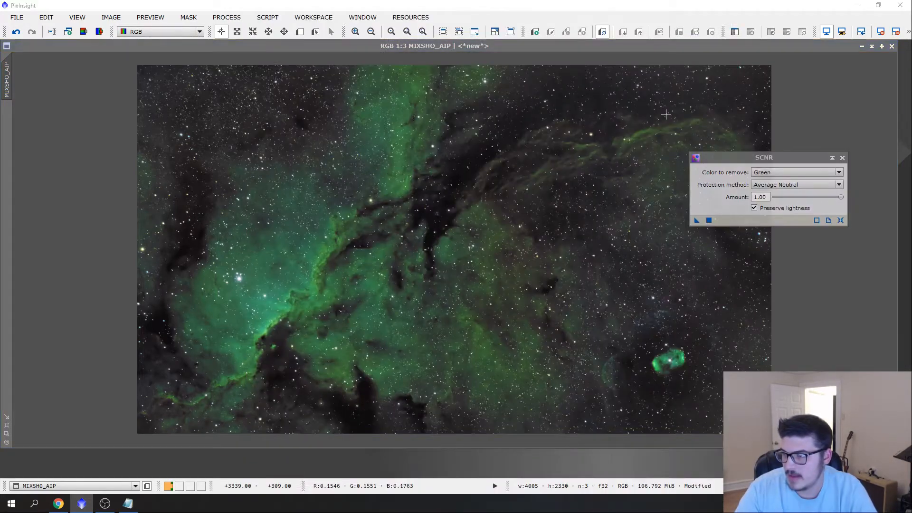
pyautogui.moveTo(764, 159); pyautogui.dragTo(808, 149)
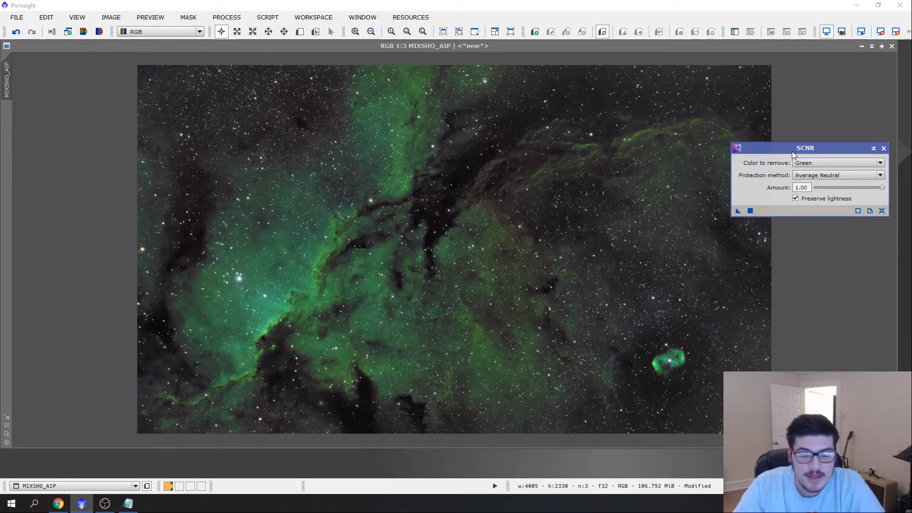
pyautogui.moveTo(791, 151); pyautogui.dragTo(806, 141)
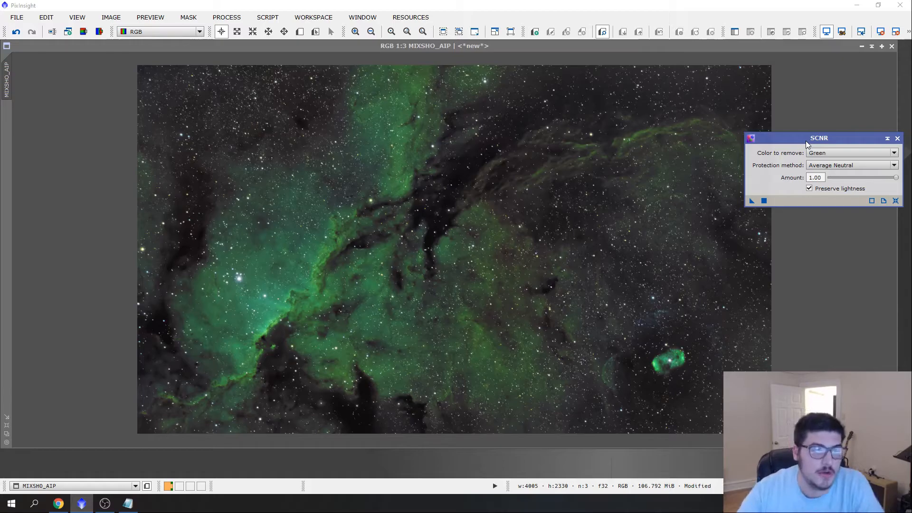
pyautogui.click(764, 201)
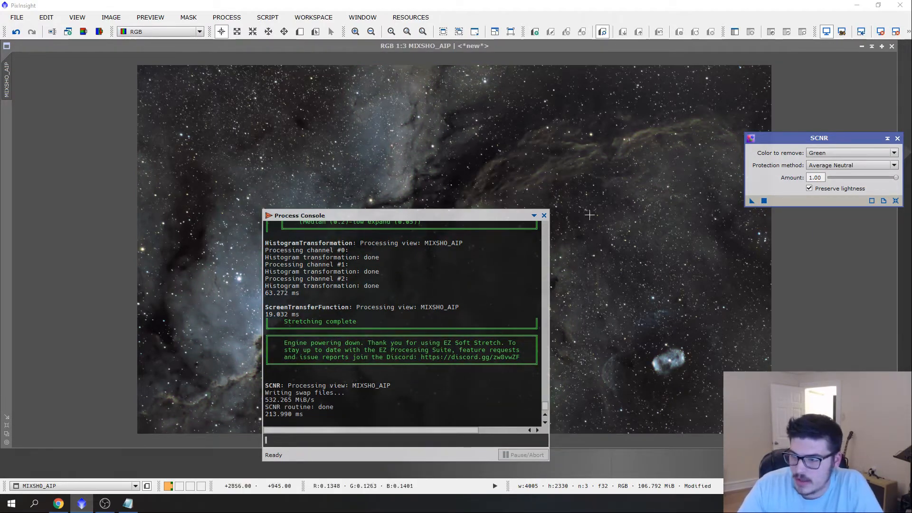
pyautogui.click(544, 216)
pyautogui.click(897, 138)
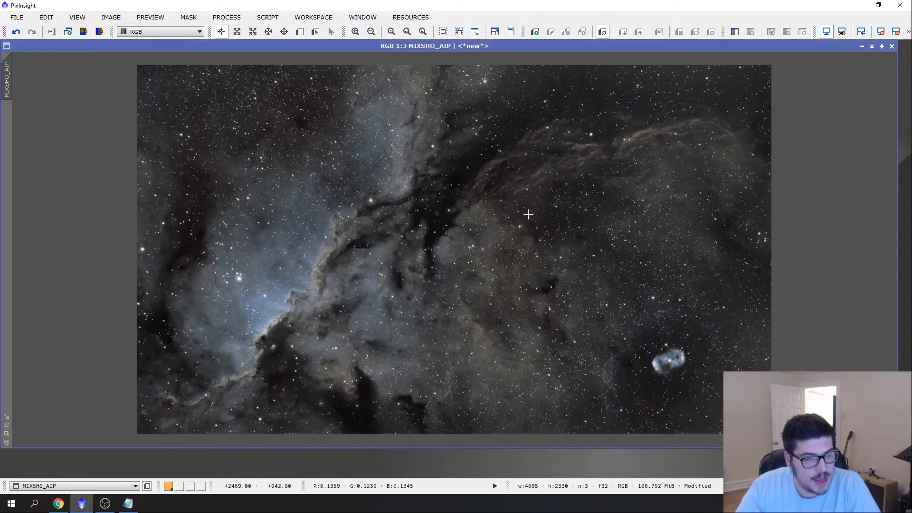
# Examine the colours and dust structures of the MIXSHO_AIP image after green removal and consult the workflow notes for the following operation
pyautogui.scroll(2, 356, 246)
pyautogui.scroll(1, 356, 246)
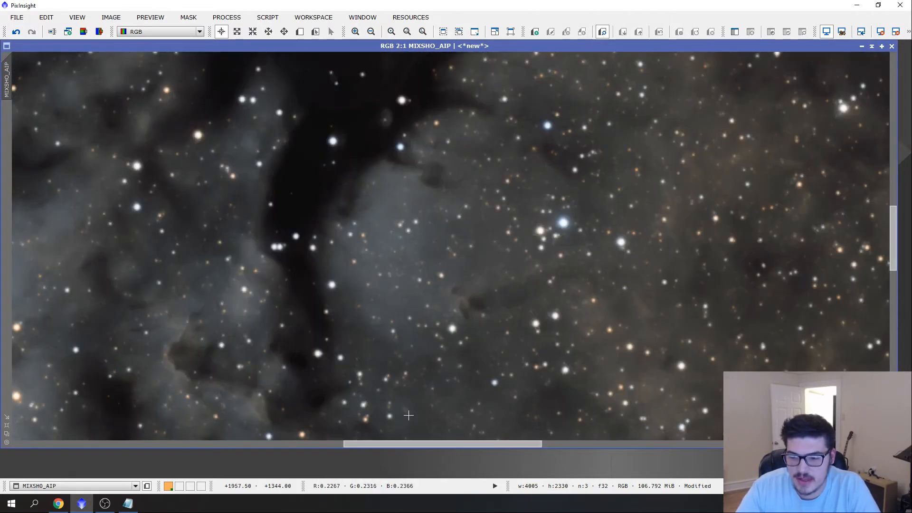
pyautogui.moveTo(377, 444); pyautogui.dragTo(235, 454)
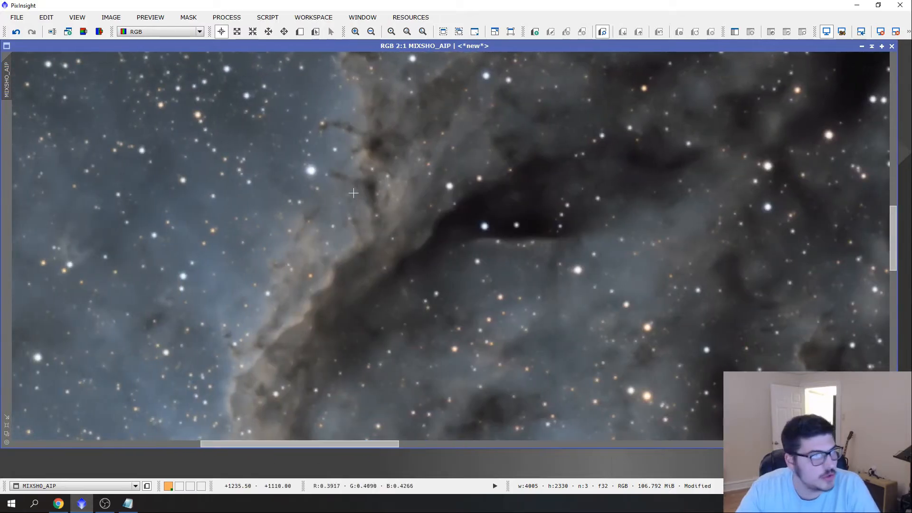
pyautogui.scroll(-2, 433, 242)
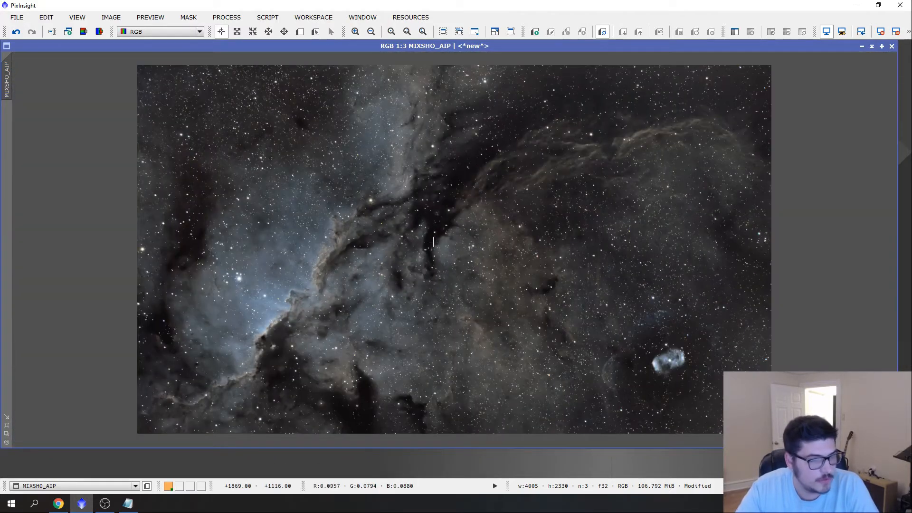
pyautogui.click(128, 503)
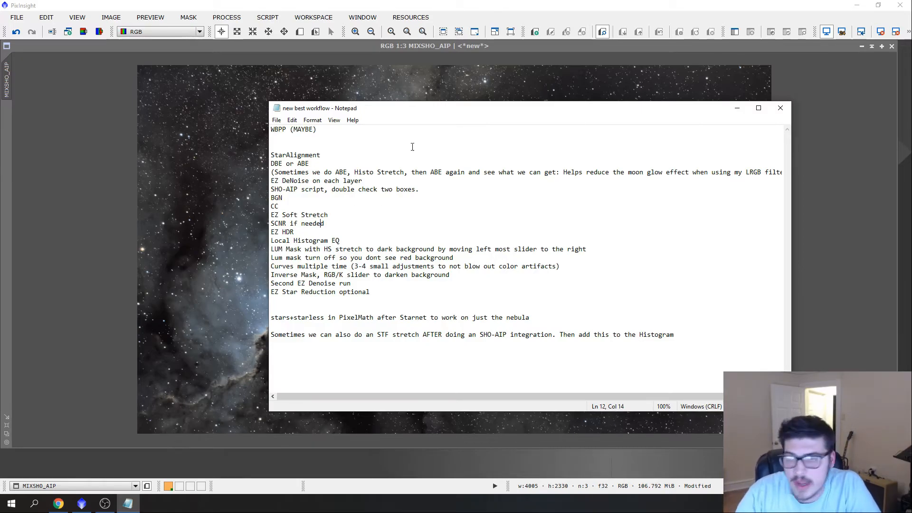
pyautogui.click(737, 108)
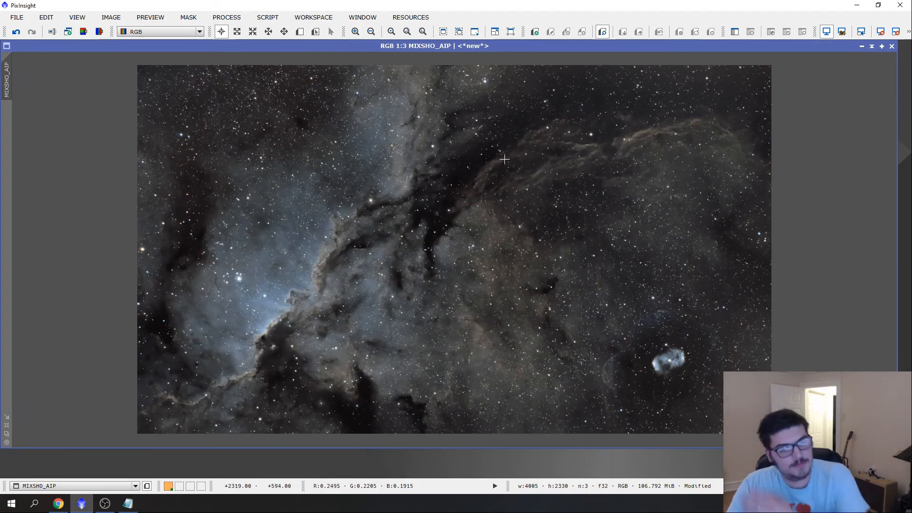
pyautogui.scroll(3, 593, 248)
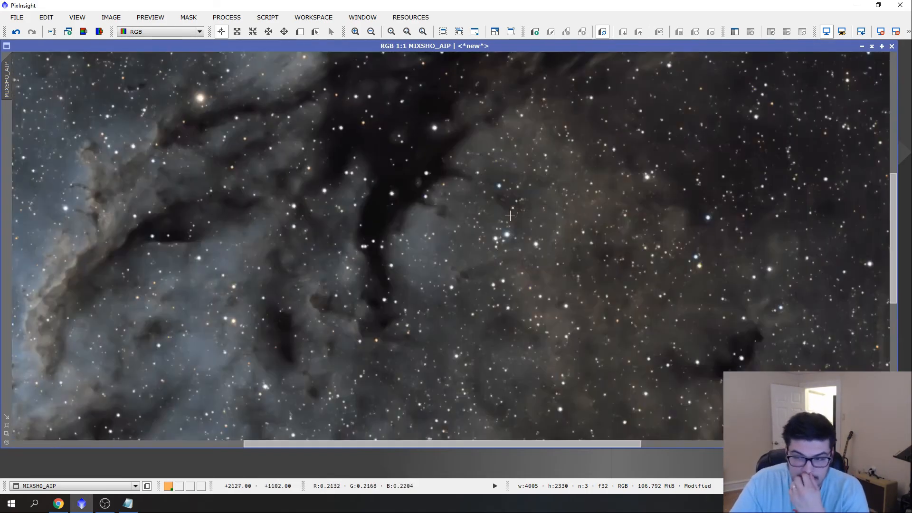
pyautogui.scroll(-3, 593, 247)
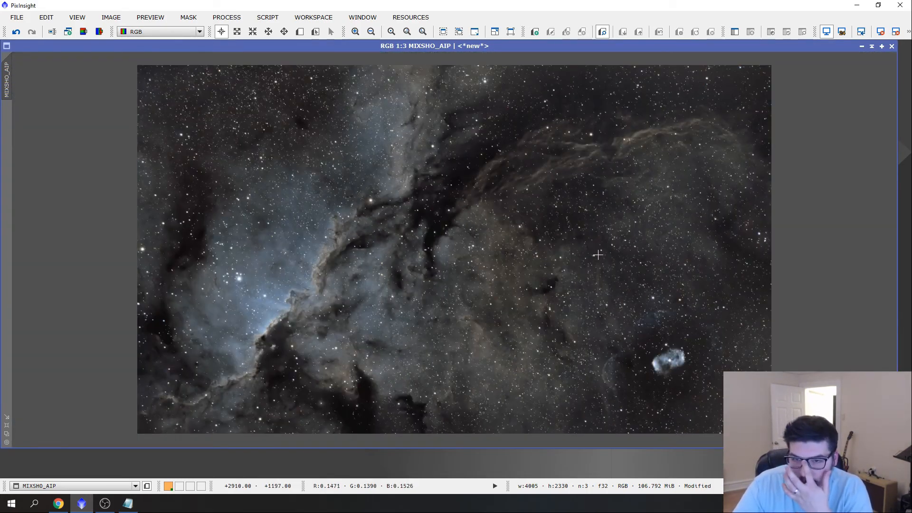